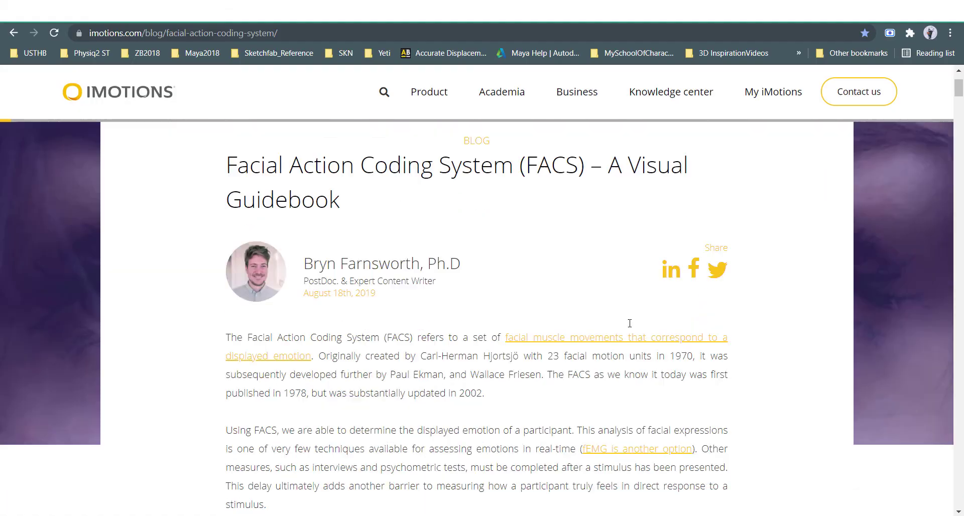
# - Scroll the FACS Main Action Units table down to the Head Movement table at 51 Head Turn Left
pyautogui.scroll(-8, 628, 332)
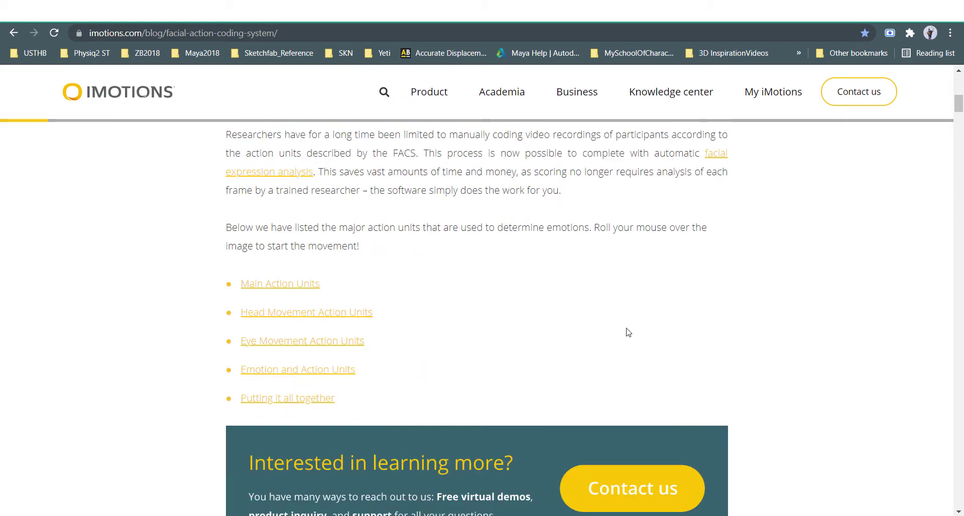
pyautogui.scroll(-10, 628, 332)
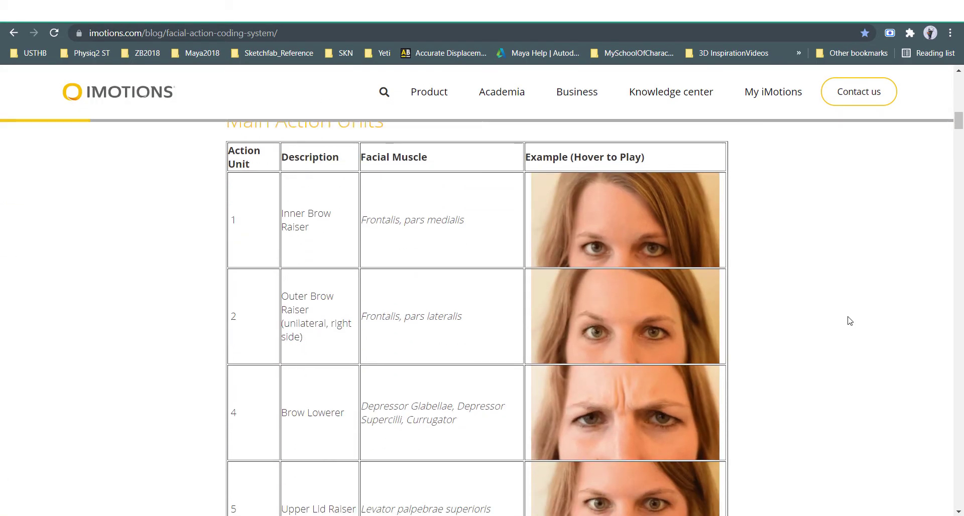
pyautogui.scroll(-1, 959, 131)
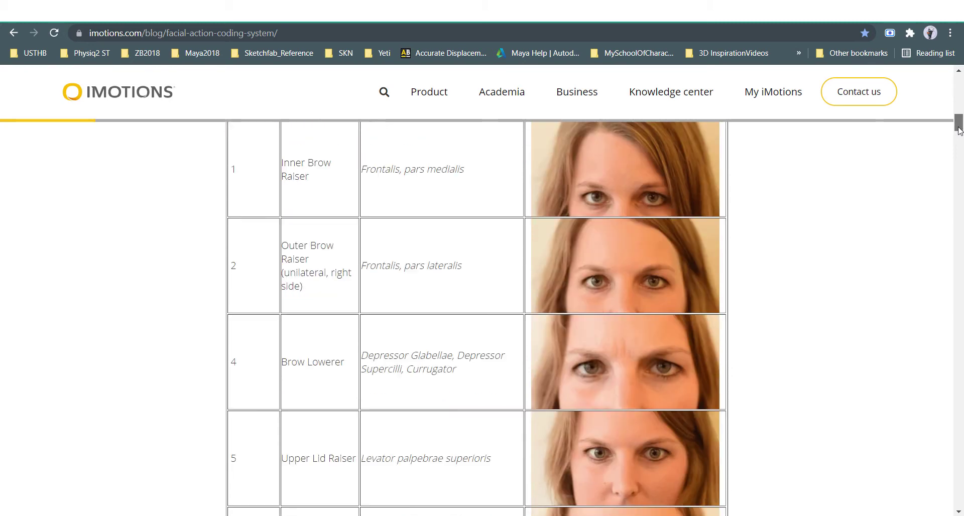
pyautogui.moveTo(958, 131); pyautogui.dragTo(957, 148)
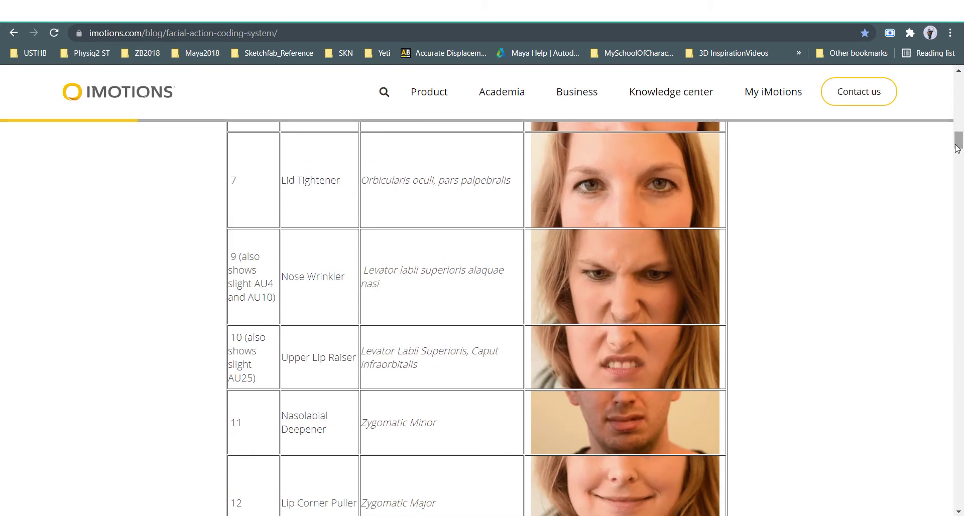
pyautogui.scroll(-3, 836, 245)
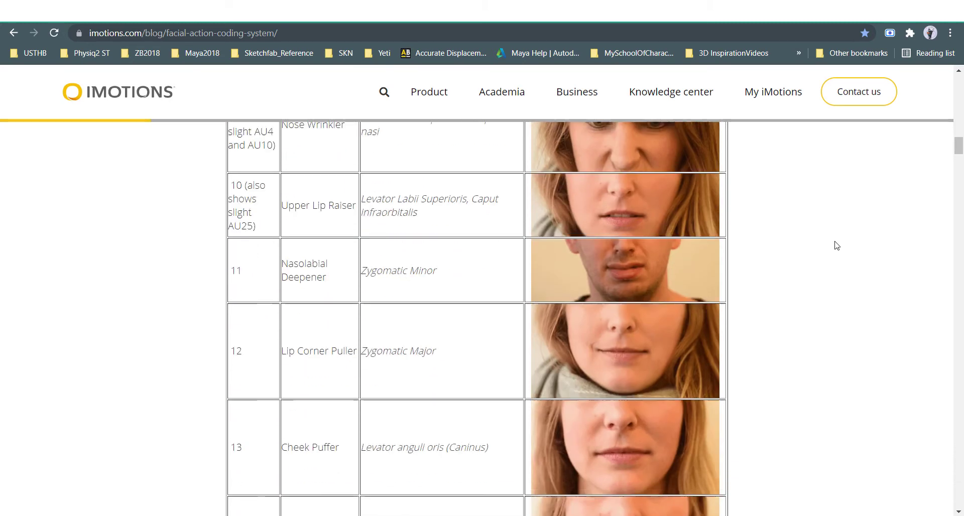
pyautogui.scroll(-3, 835, 245)
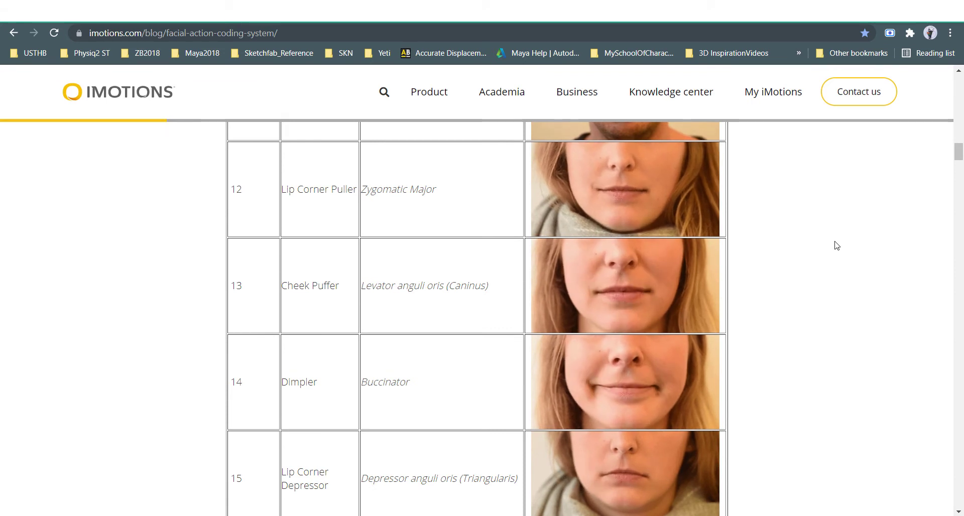
pyautogui.scroll(-7, 836, 246)
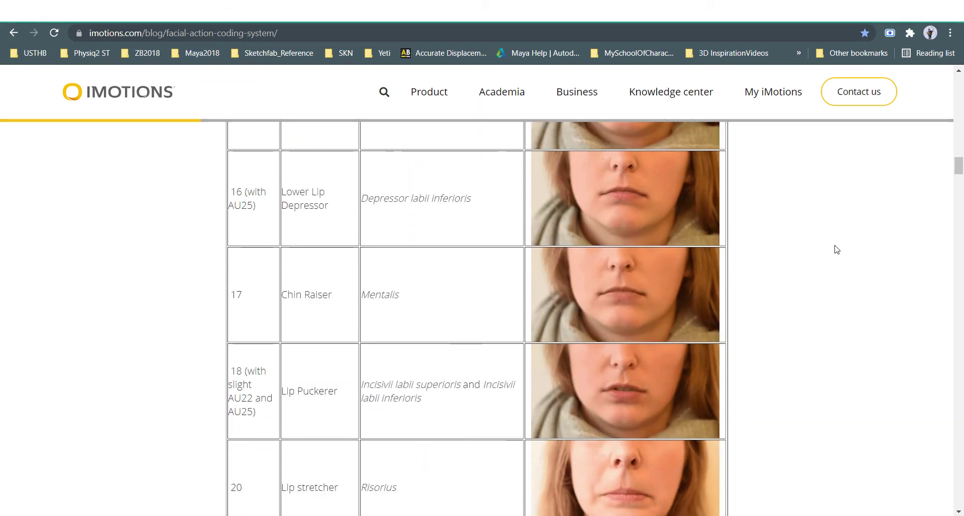
pyautogui.scroll(-7, 837, 250)
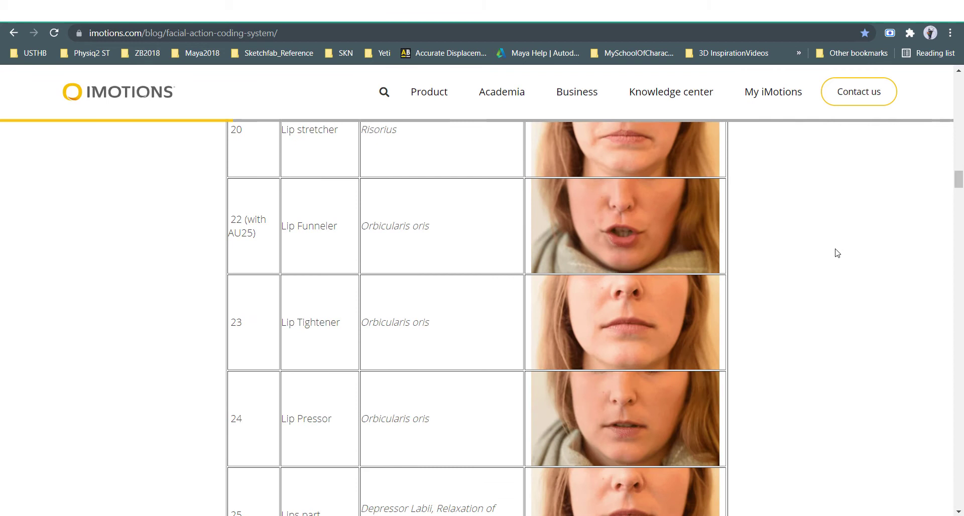
pyautogui.scroll(-2, 837, 253)
pyautogui.scroll(-5, 837, 252)
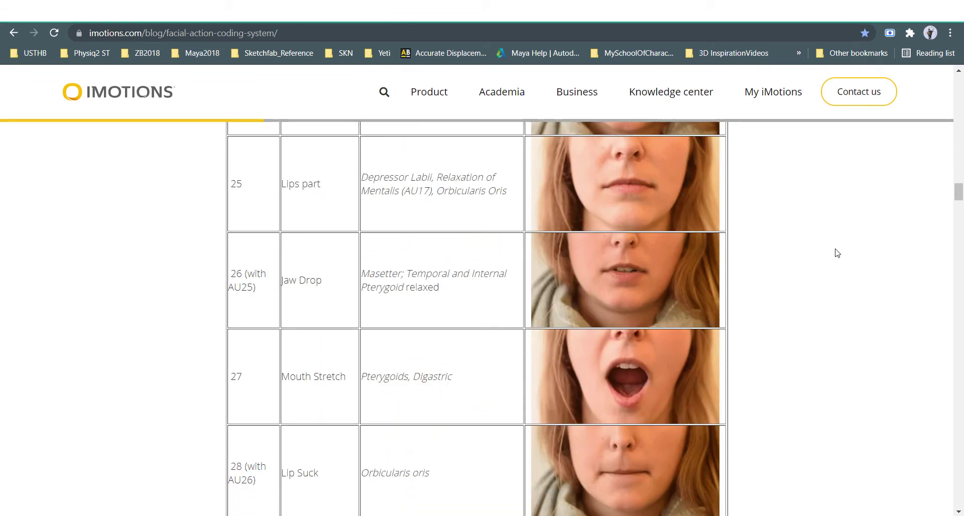
pyautogui.scroll(-4, 837, 253)
pyautogui.scroll(-2, 837, 252)
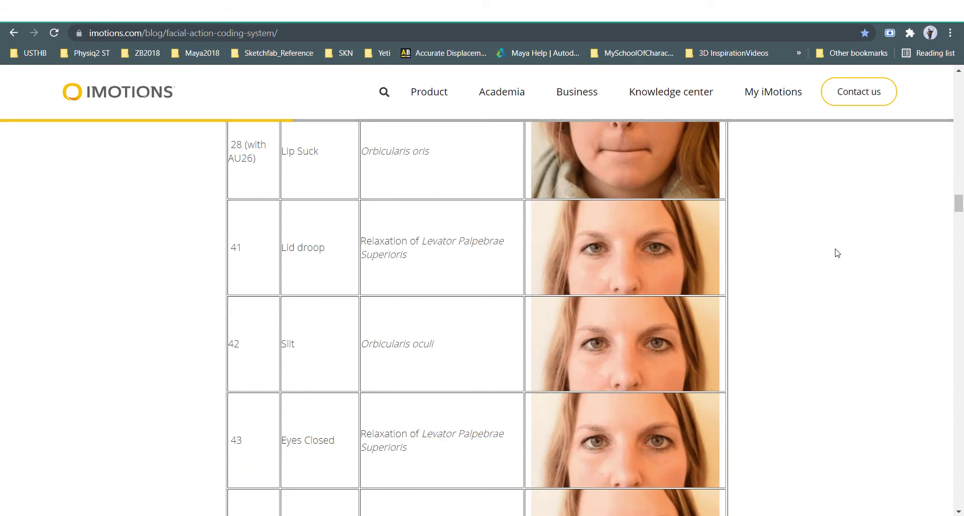
pyautogui.scroll(-6, 837, 253)
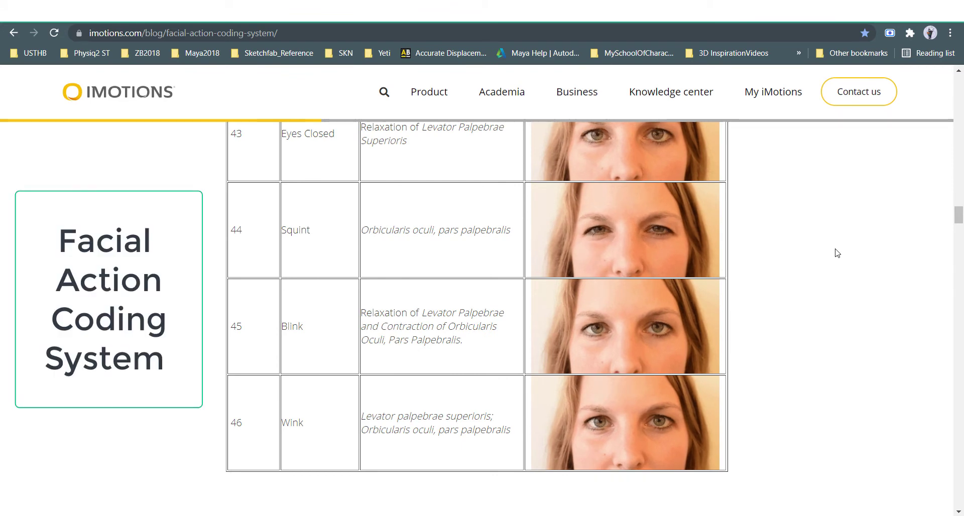
pyautogui.scroll(-15, 837, 253)
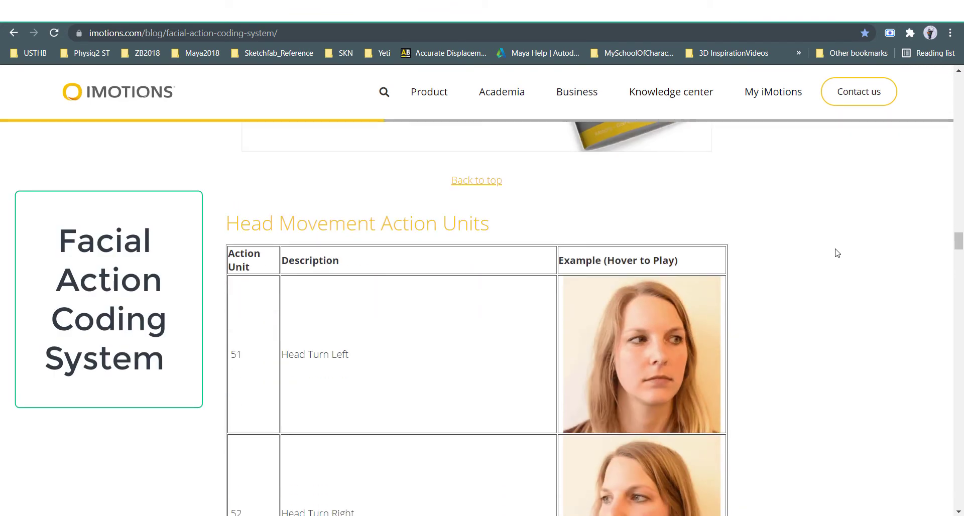
# - Scroll past the Head and Eye Movement tables to the Happiness / Joy (6 + 12) emotions row
pyautogui.scroll(-1, 837, 253)
pyautogui.scroll(-8, 837, 253)
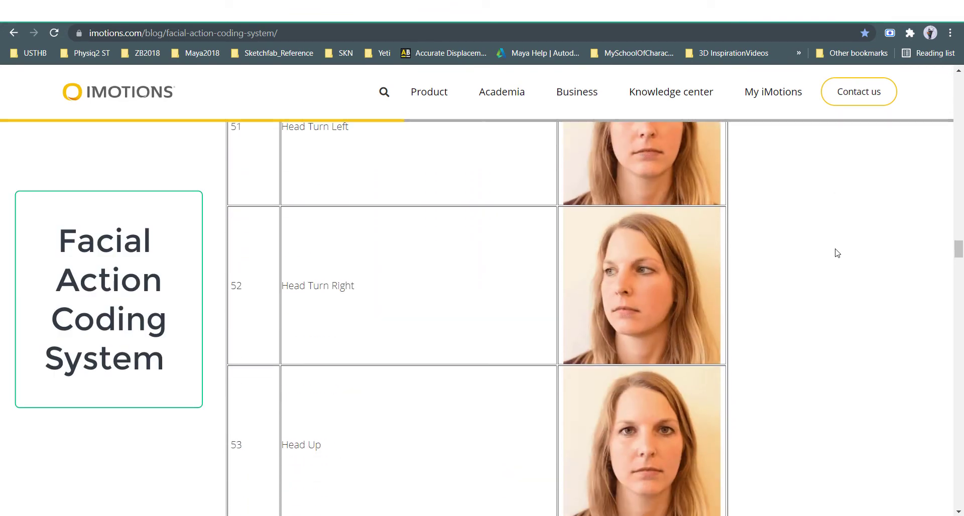
pyautogui.scroll(-7, 837, 253)
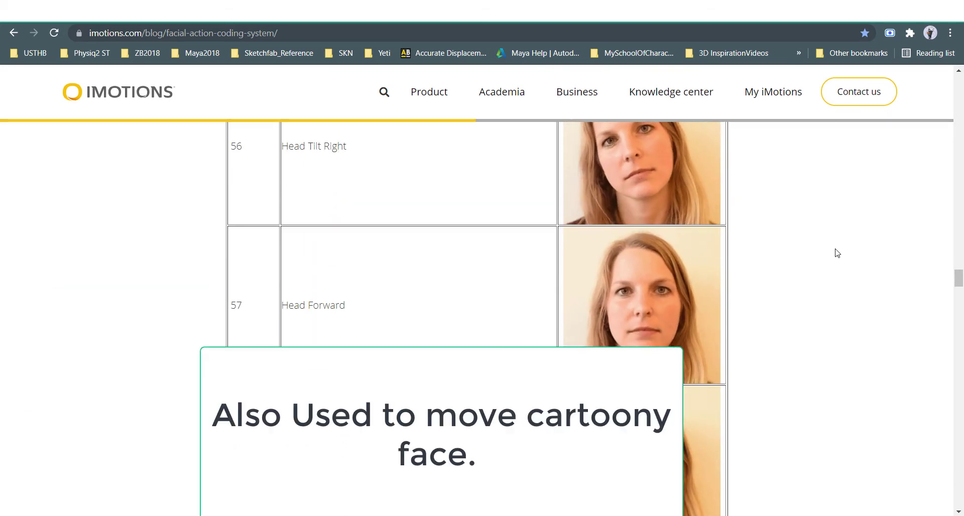
pyautogui.scroll(-9, 837, 252)
pyautogui.scroll(1, 836, 252)
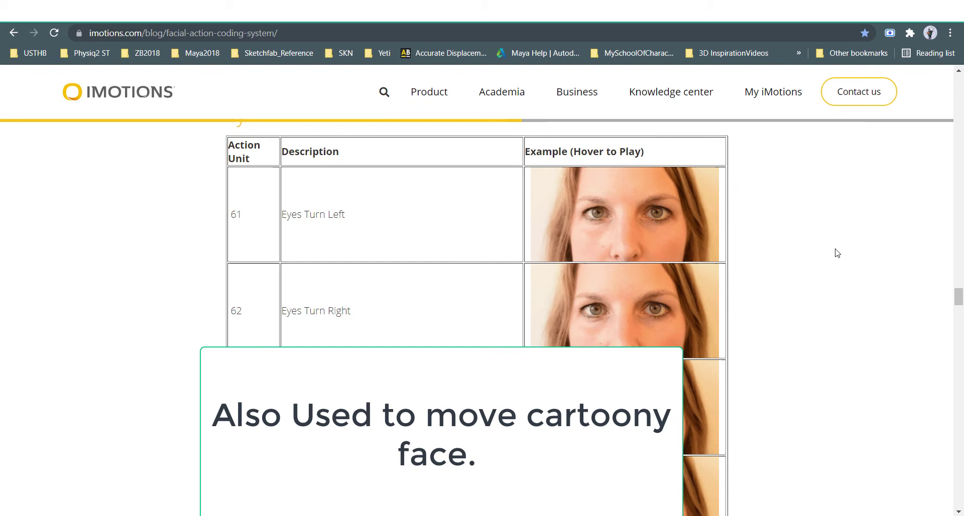
pyautogui.scroll(-1, 836, 252)
pyautogui.scroll(-9, 825, 262)
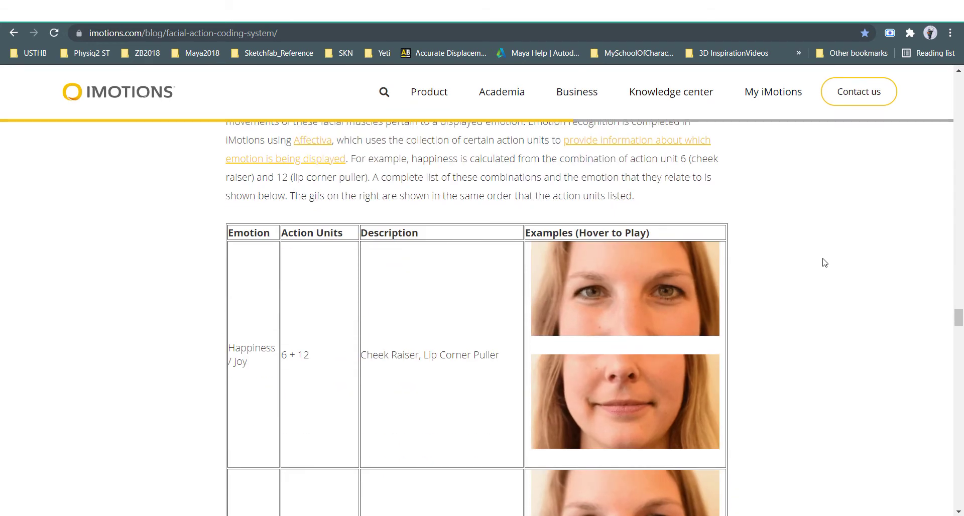
# - Select the Emotions and Action Units heading, then read down past the Sadness and Anger rows
pyautogui.scroll(2, 825, 262)
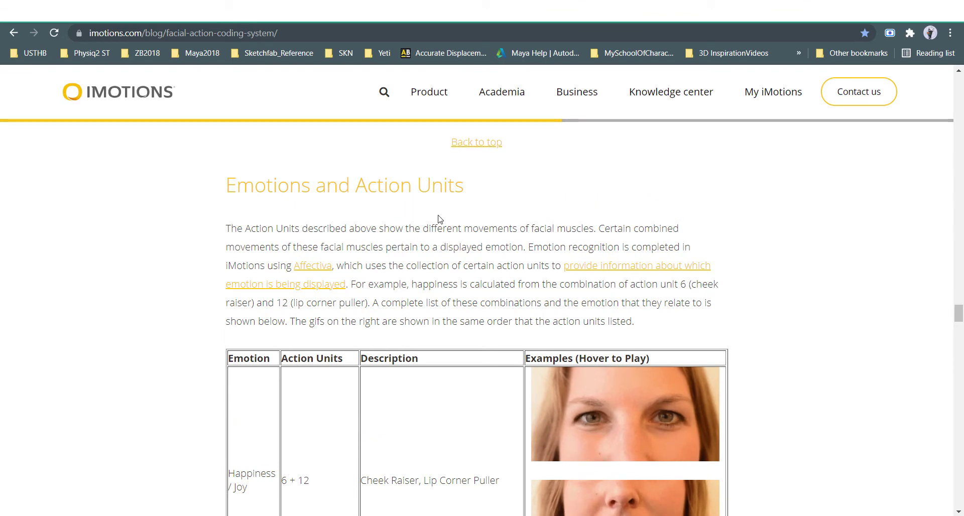
pyautogui.tripleClick(440, 186)
pyautogui.scroll(-6, 743, 276)
pyautogui.scroll(-15, 746, 280)
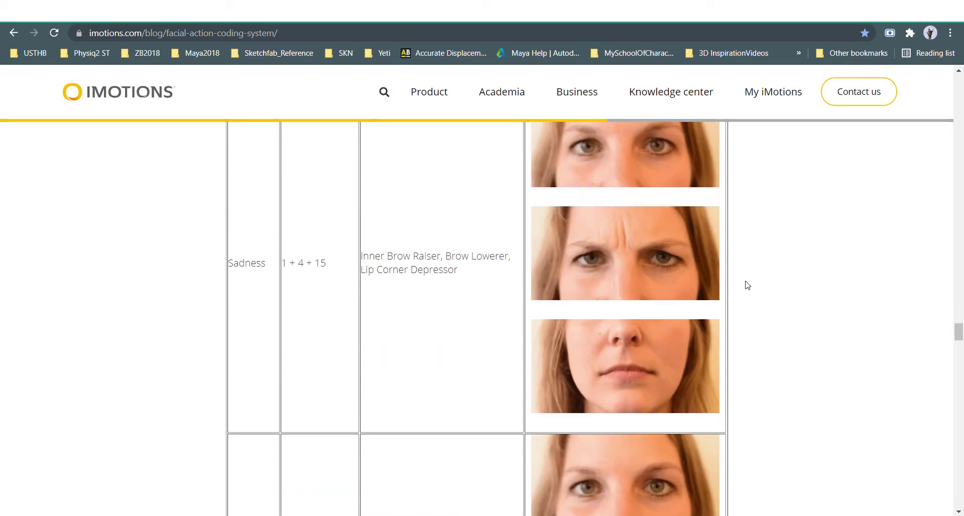
pyautogui.scroll(-15, 755, 295)
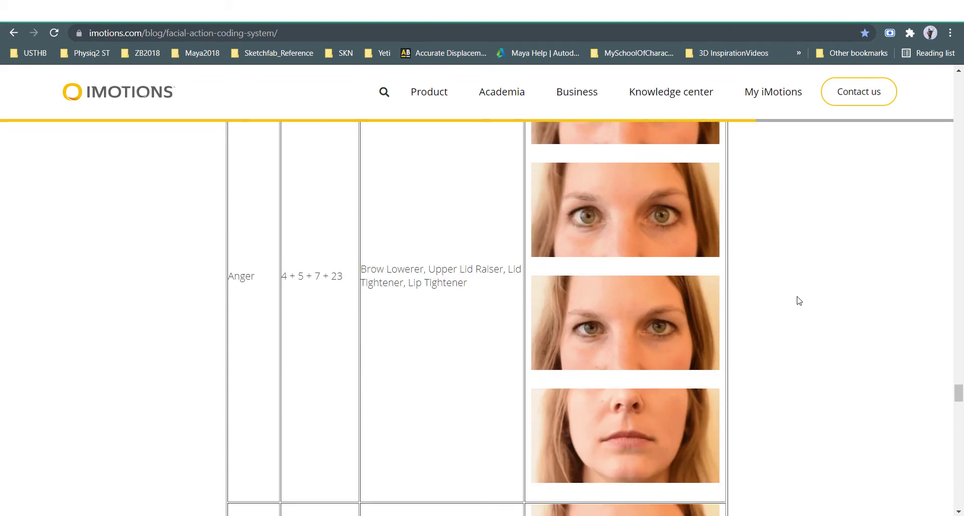
pyautogui.scroll(-15, 798, 301)
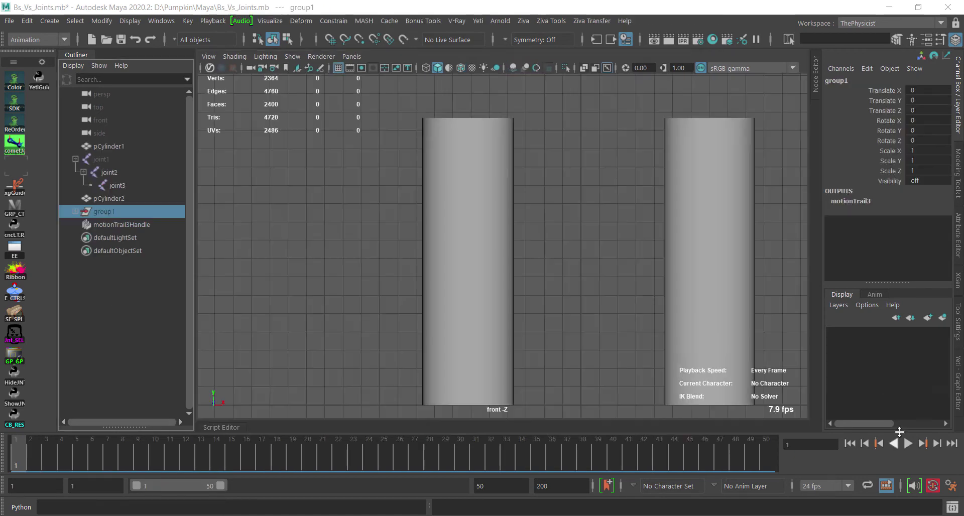
# - Play the two cylinders bending, then stop playback and return to frame 1
pyautogui.click(908, 446)
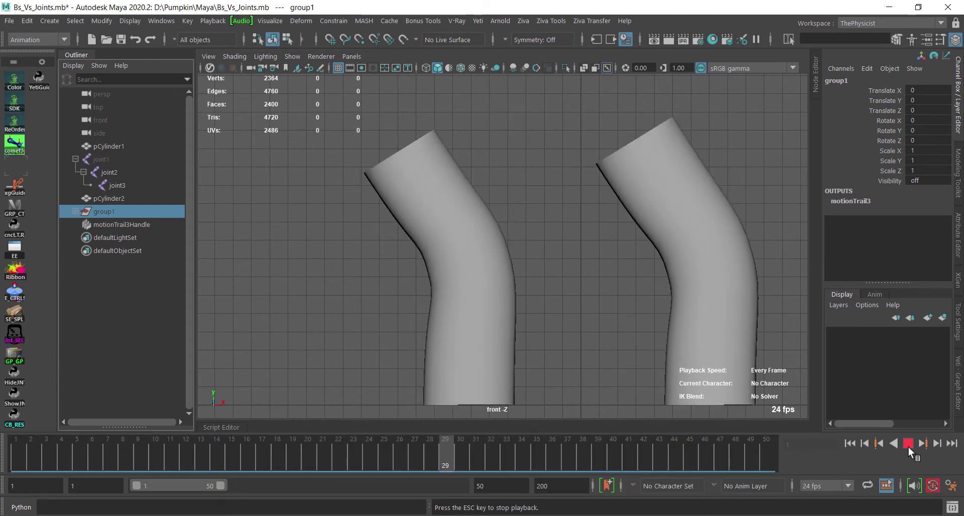
pyautogui.click(908, 447)
pyautogui.click(849, 443)
pyautogui.hotkey('alt', 'v')
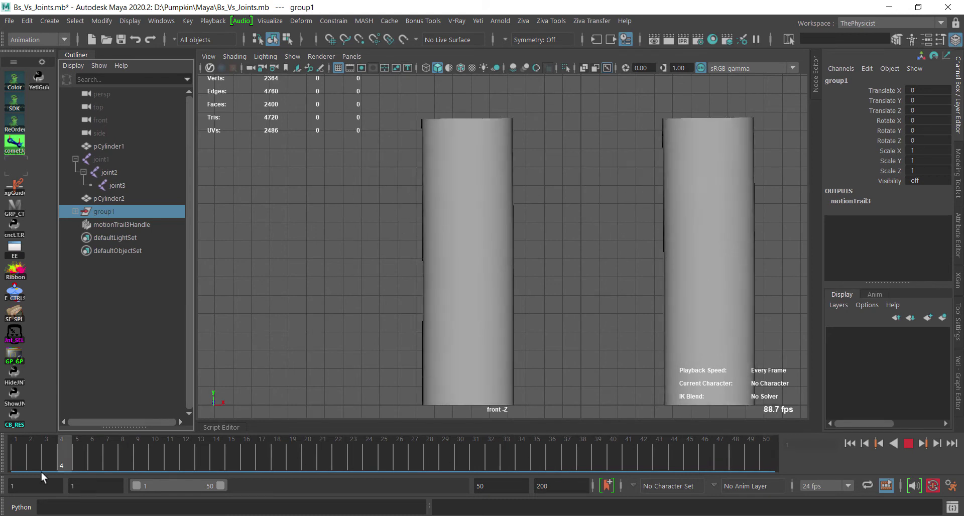
pyautogui.click(19, 458)
# - Unhide group1's vertex trails, play the bend, and reveal the joint1 chain before deselecting
pyautogui.press('h')
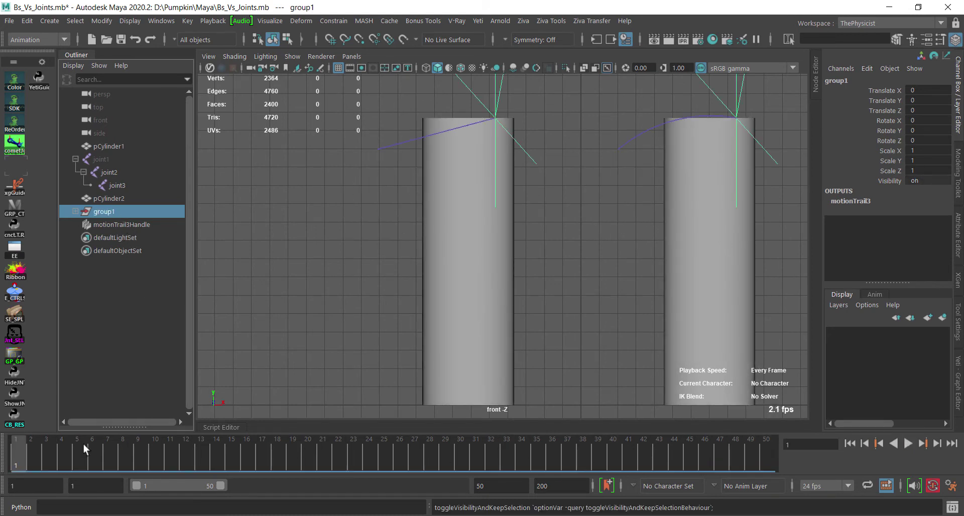
pyautogui.click(907, 443)
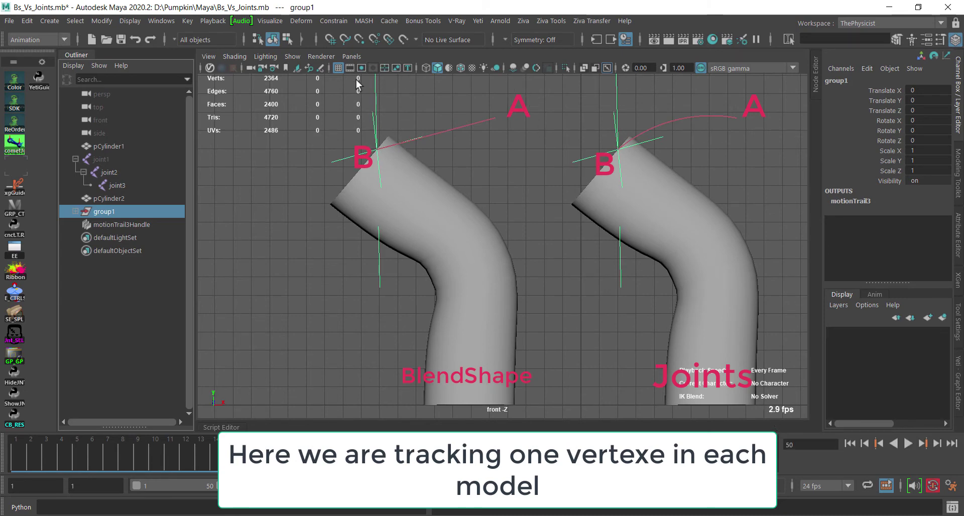
pyautogui.click(101, 159)
pyautogui.press('h')
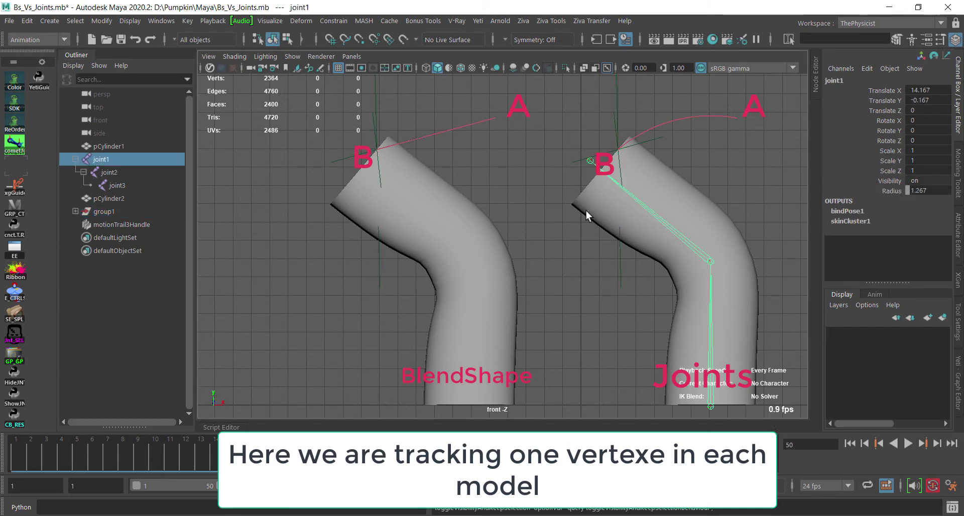
pyautogui.click(470, 221)
pyautogui.click(603, 282)
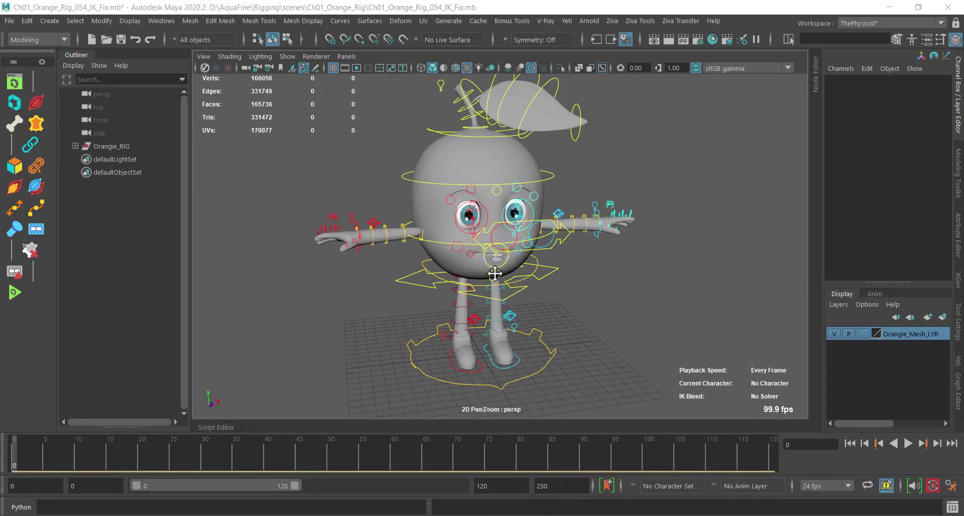
# - Rotate and move M_Jaw_CTRL downward to open the orange's mouth wide
pyautogui.scroll(3, 496, 293)
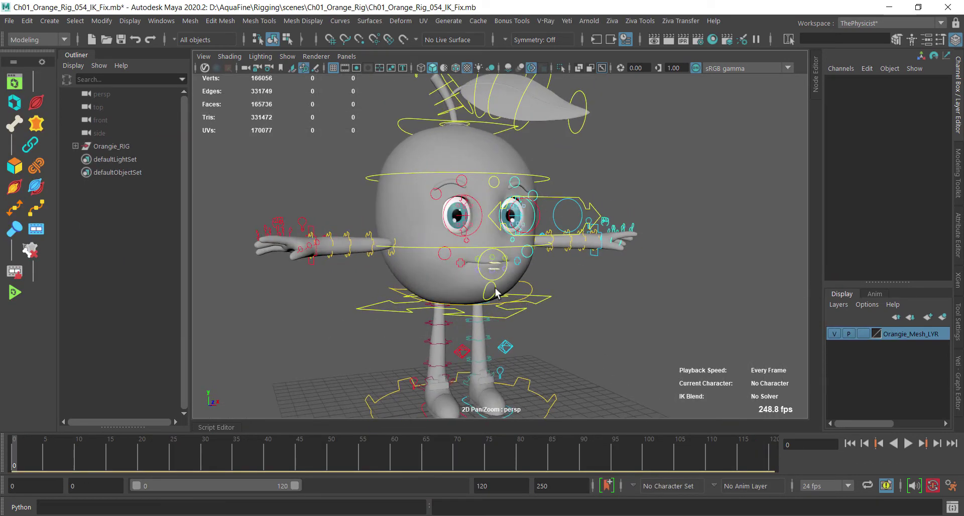
pyautogui.click(495, 289)
pyautogui.moveTo(481, 262); pyautogui.dragTo(475, 282)
pyautogui.keyDown('alt'); pyautogui.moveTo(514, 325); pyautogui.dragTo(505, 304); pyautogui.keyUp('alt')
pyautogui.scroll(3, 460, 276)
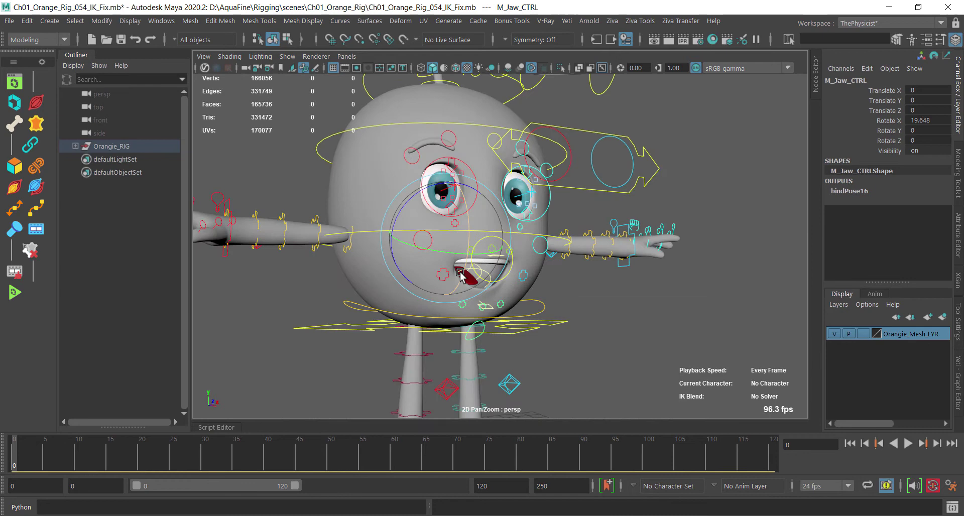
pyautogui.moveTo(460, 275)
pyautogui.mouseDown()
pyautogui.moveTo(458, 287)
pyautogui.moveTo(478, 276)
pyautogui.mouseUp()
pyautogui.press('w')
pyautogui.moveTo(449, 243); pyautogui.dragTo(460, 306)
pyautogui.keyDown('alt'); pyautogui.moveTo(460, 307); pyautogui.dragTo(424, 300); pyautogui.keyUp('alt')
pyautogui.click(506, 300)
pyautogui.hotkey('ctrl', 'z')
pyautogui.press('e')
pyautogui.hotkey('ctrl', 'z')
pyautogui.hotkey('ctrl', 'z')
pyautogui.hotkey('ctrl', 'z')
pyautogui.hotkey('ctrl', 'z')
pyautogui.hotkey('ctrl', 'z')
pyautogui.hotkey('ctrl', 'z')
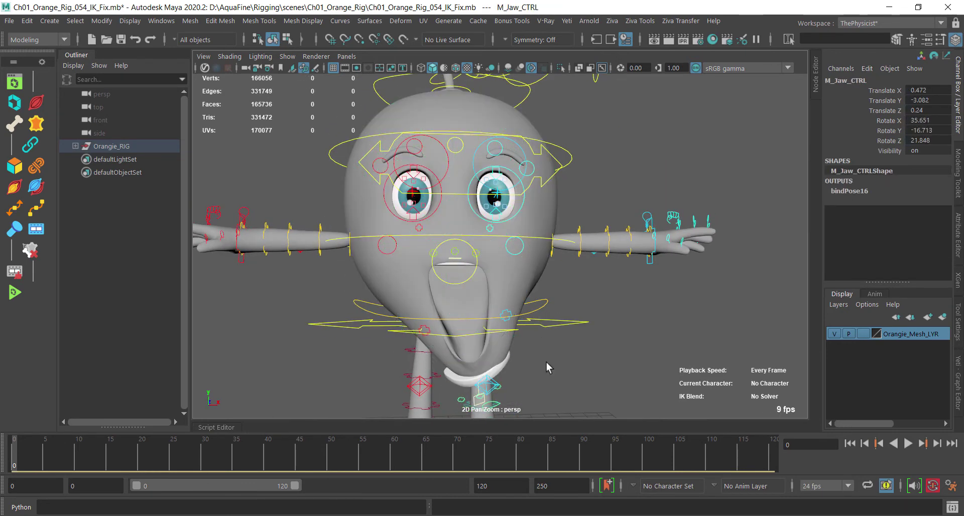
pyautogui.keyDown('alt'); pyautogui.moveTo(607, 302); pyautogui.dragTo(670, 309); pyautogui.keyUp('alt')
# - Reposition LowerTeeth_CTRL and scale the lower teeth down to fit the open jaw
pyautogui.click(533, 332)
pyautogui.press('w')
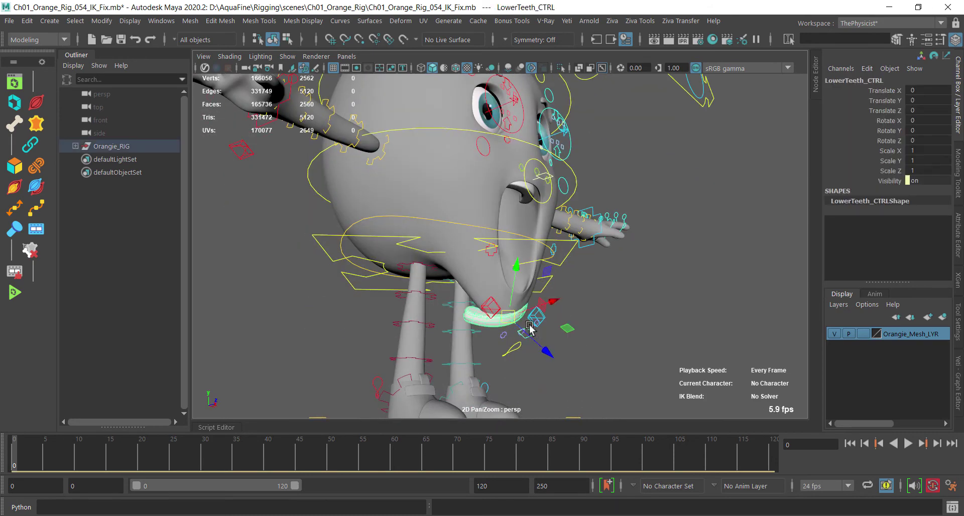
pyautogui.moveTo(519, 296); pyautogui.dragTo(487, 251)
pyautogui.moveTo(489, 333); pyautogui.dragTo(485, 322)
pyautogui.moveTo(515, 280); pyautogui.dragTo(471, 301)
pyautogui.press('r')
pyautogui.press('w')
pyautogui.moveTo(498, 329); pyautogui.dragTo(464, 241)
pyautogui.moveTo(440, 192); pyautogui.dragTo(441, 197)
pyautogui.press('r')
pyautogui.press('w')
pyautogui.keyDown('alt'); pyautogui.moveTo(455, 229); pyautogui.dragTo(503, 261); pyautogui.keyUp('alt')
pyautogui.click(585, 277)
pyautogui.click(503, 260)
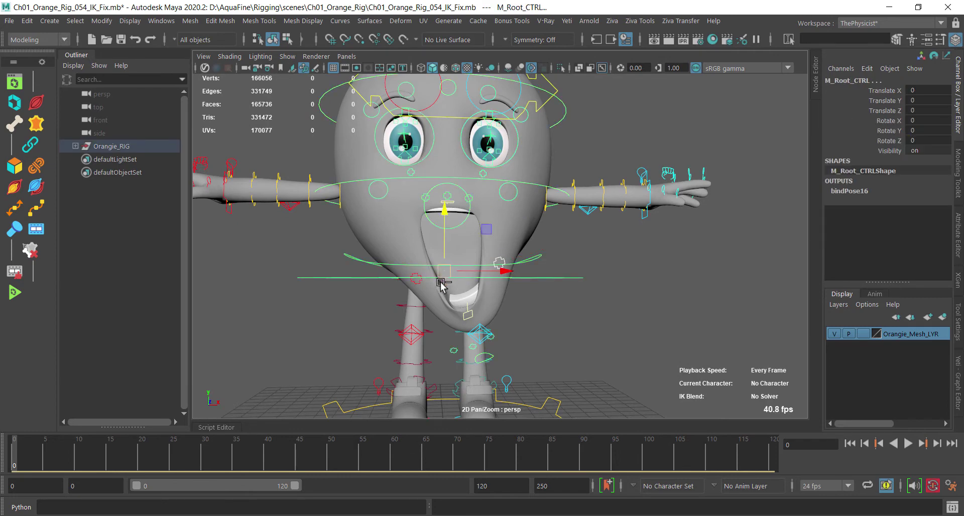
# - Set Orangie_Mesh_LYR to Reference, then raise and pull in the right mouth corner
pyautogui.doubleClick(864, 335)
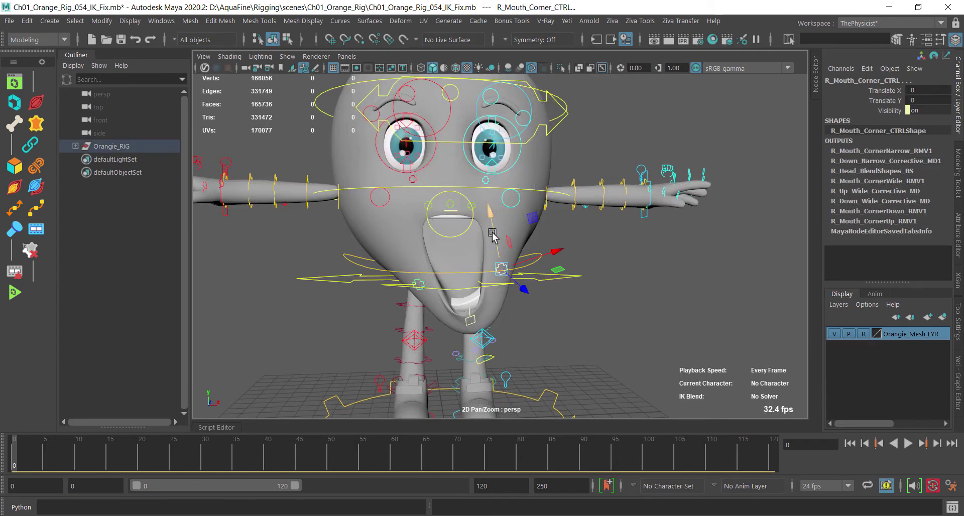
pyautogui.moveTo(494, 232); pyautogui.dragTo(491, 220)
pyautogui.moveTo(528, 251); pyautogui.dragTo(527, 287)
# - Offset the M_Mouth_CTRL, UpperTeeth_CTRL and right cheek controls for a lopsided expression
pyautogui.click(502, 275)
pyautogui.keyDown('alt'); pyautogui.moveTo(502, 275); pyautogui.dragTo(543, 261); pyautogui.keyUp('alt')
pyautogui.keyDown('alt'); pyautogui.moveTo(542, 261); pyautogui.dragTo(544, 239); pyautogui.keyUp('alt')
pyautogui.click(494, 245)
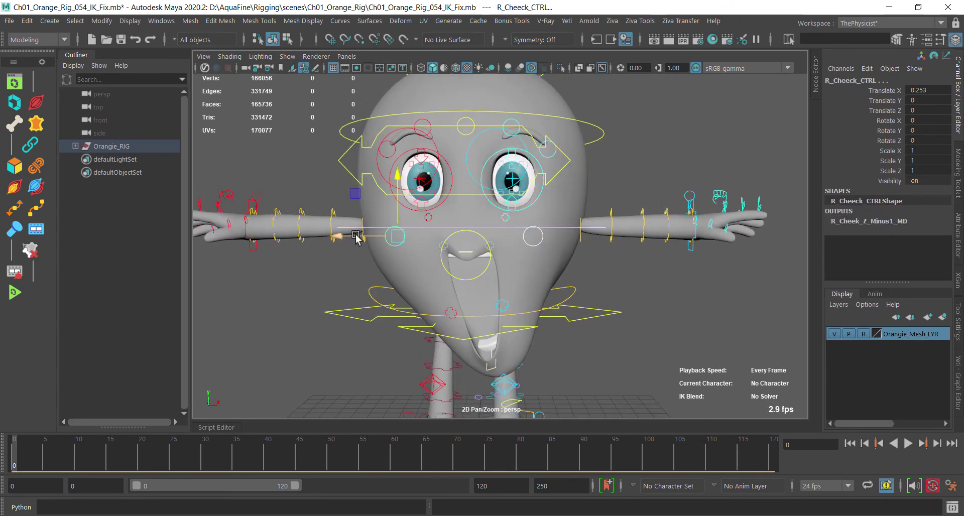
pyautogui.moveTo(347, 236); pyautogui.dragTo(348, 236)
pyautogui.keyDown('alt'); pyautogui.moveTo(465, 240); pyautogui.dragTo(556, 248); pyautogui.keyUp('alt')
# - Scale L_eyeSocket_CTRL to 0.483 and shift the left eye socket
pyautogui.click(558, 246)
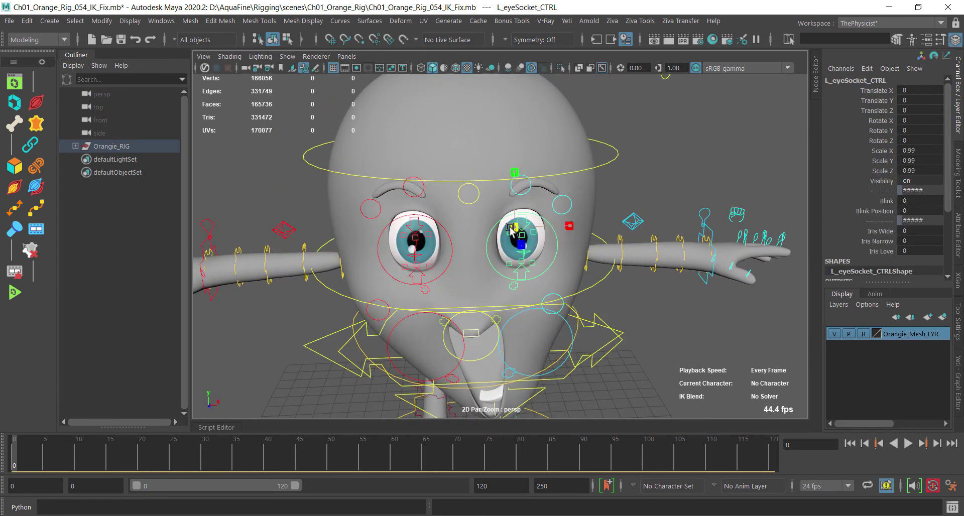
pyautogui.moveTo(508, 227); pyautogui.dragTo(467, 229)
pyautogui.keyDown('alt'); pyautogui.moveTo(566, 238); pyautogui.dragTo(467, 239); pyautogui.keyUp('alt')
pyautogui.press('w')
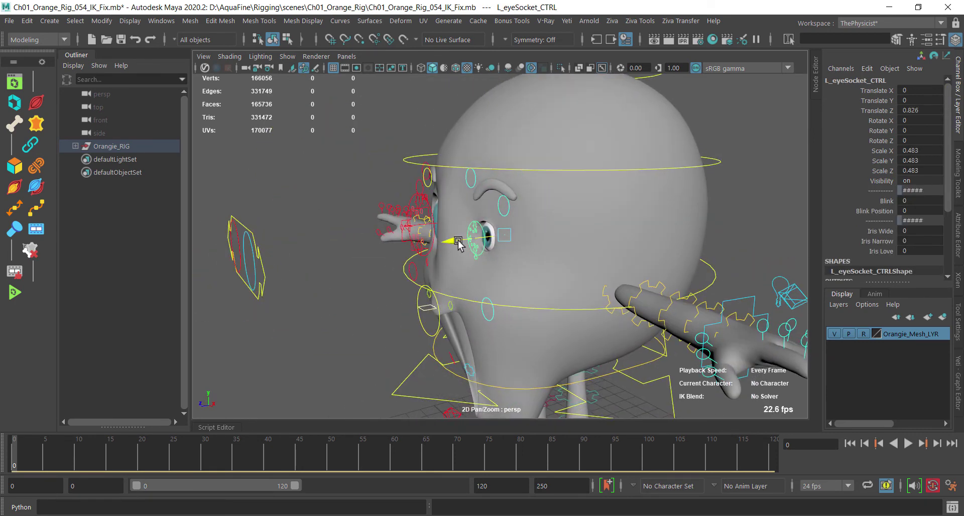
pyautogui.keyDown('alt'); pyautogui.moveTo(446, 269); pyautogui.dragTo(517, 211); pyautogui.keyUp('alt')
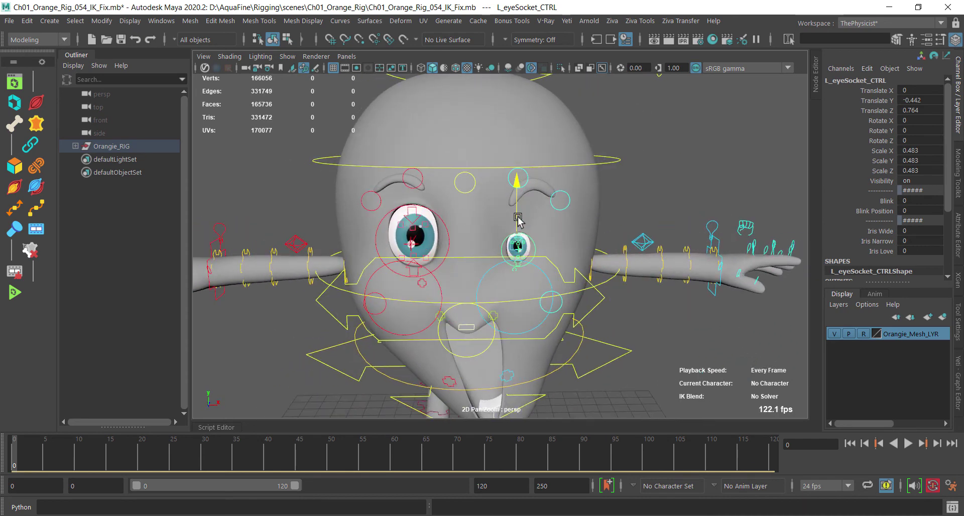
pyautogui.click(629, 186)
# - Raise R_eyeBrow_OutSide_CTRL in Y to lift the outer right eyebrow
pyautogui.click(521, 187)
pyautogui.click(472, 195)
pyautogui.click(467, 192)
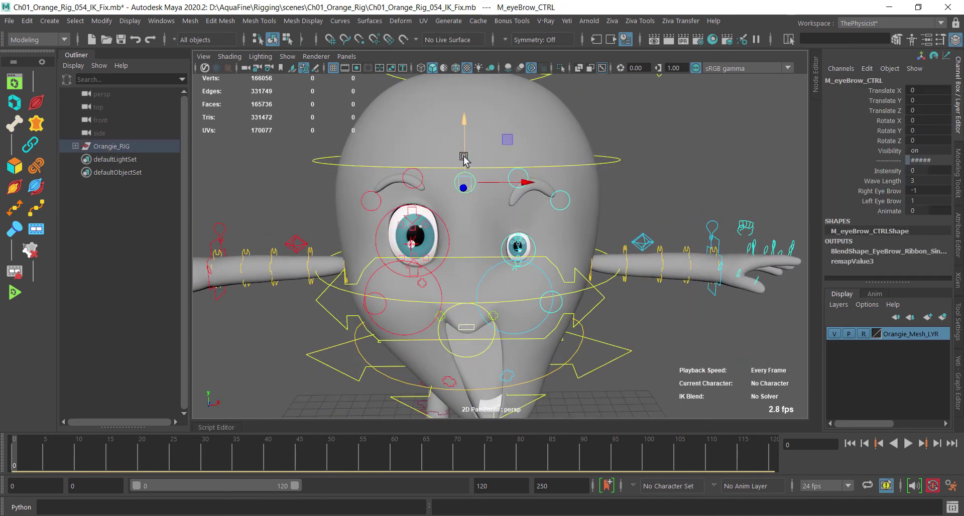
pyautogui.click(374, 194)
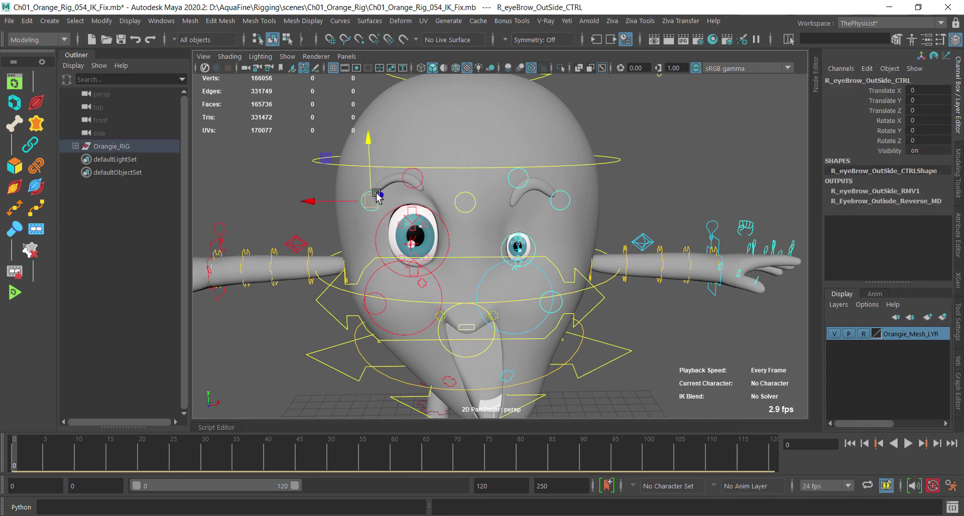
pyautogui.keyDown('alt'); pyautogui.moveTo(384, 200); pyautogui.dragTo(453, 250); pyautogui.keyUp('alt')
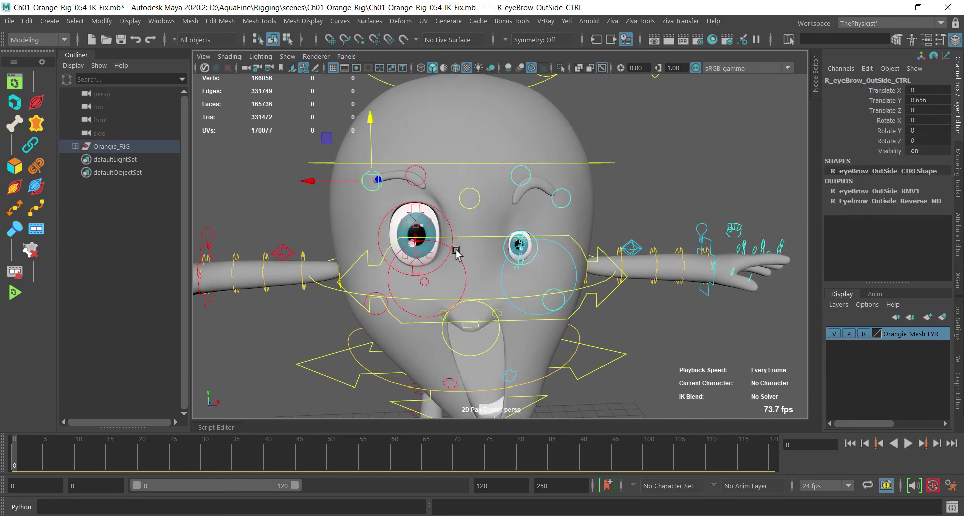
pyautogui.click(453, 249)
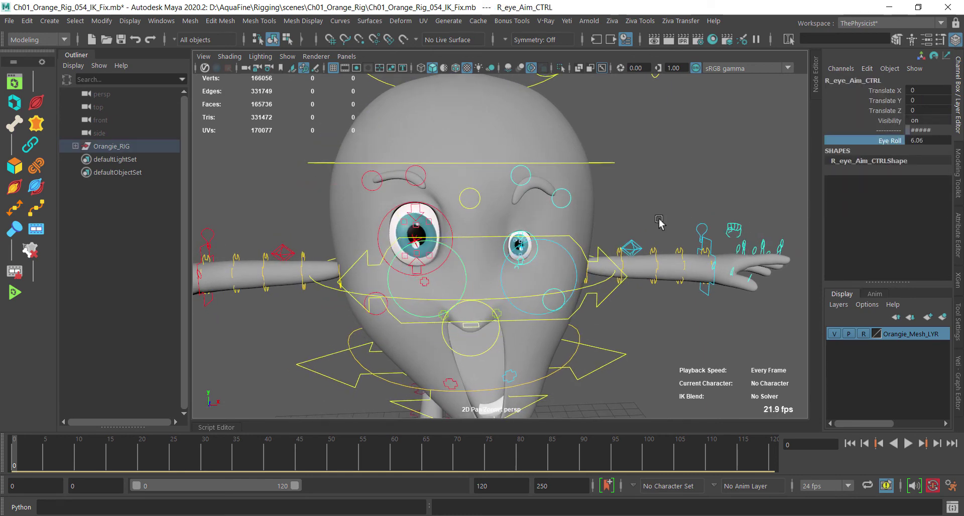
# - Hide the rig control curves and view the orange's lopsided, open-mouthed expression from several angles
pyautogui.click(634, 185)
pyautogui.keyDown('alt'); pyautogui.moveTo(597, 189); pyautogui.dragTo(637, 184); pyautogui.keyUp('alt')
pyautogui.hotkey('alt', '1')
pyautogui.keyDown('alt'); pyautogui.moveTo(564, 282); pyautogui.dragTo(506, 229, button='right'); pyautogui.keyUp('alt')
pyautogui.keyDown('alt'); pyautogui.moveTo(506, 230); pyautogui.dragTo(508, 201, button='middle'); pyautogui.keyUp('alt')
pyautogui.keyDown('alt'); pyautogui.moveTo(522, 241); pyautogui.dragTo(518, 260); pyautogui.keyUp('alt')
pyautogui.keyDown('alt'); pyautogui.moveTo(519, 260); pyautogui.dragTo(541, 285, button='right'); pyautogui.keyUp('alt')
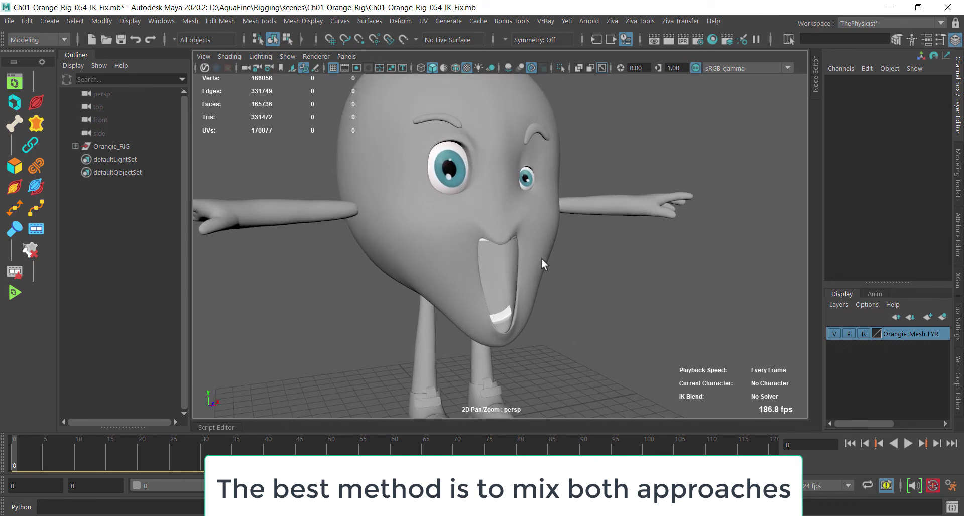